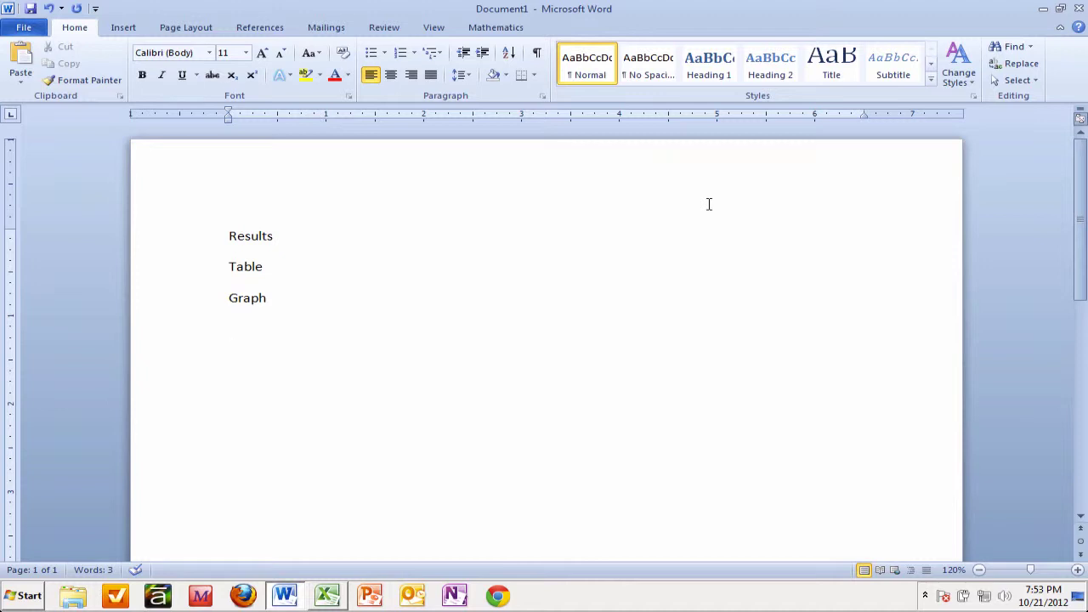
- Add a new 'Prediction' line above Results
left_click(229, 231)
key("Return")
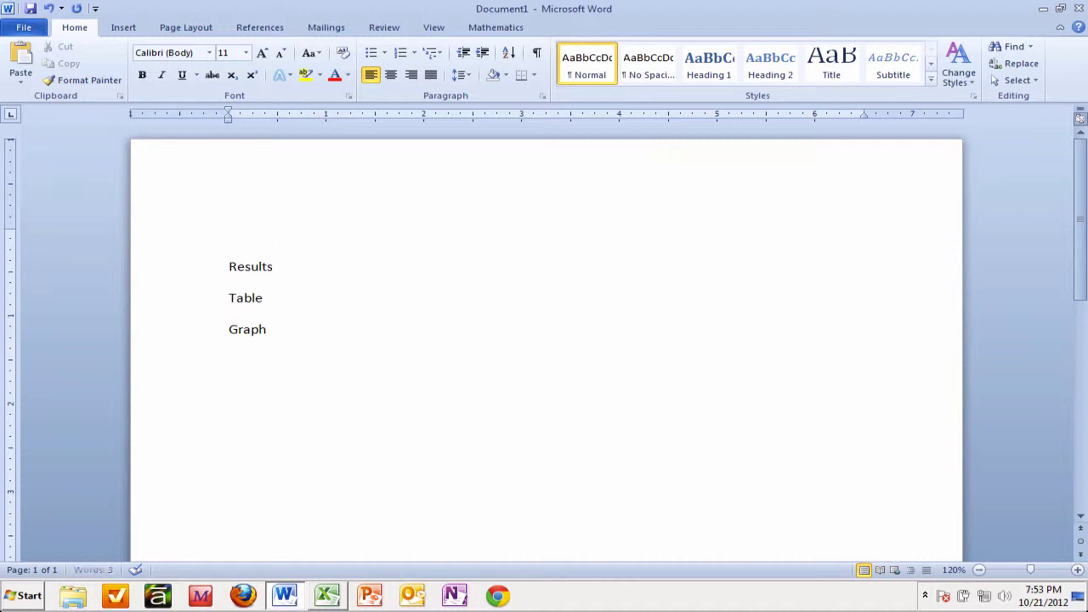
key("Up")
type("Prediction")
- Apply the Heading 1 style to Prediction and Results
left_click(167, 244)
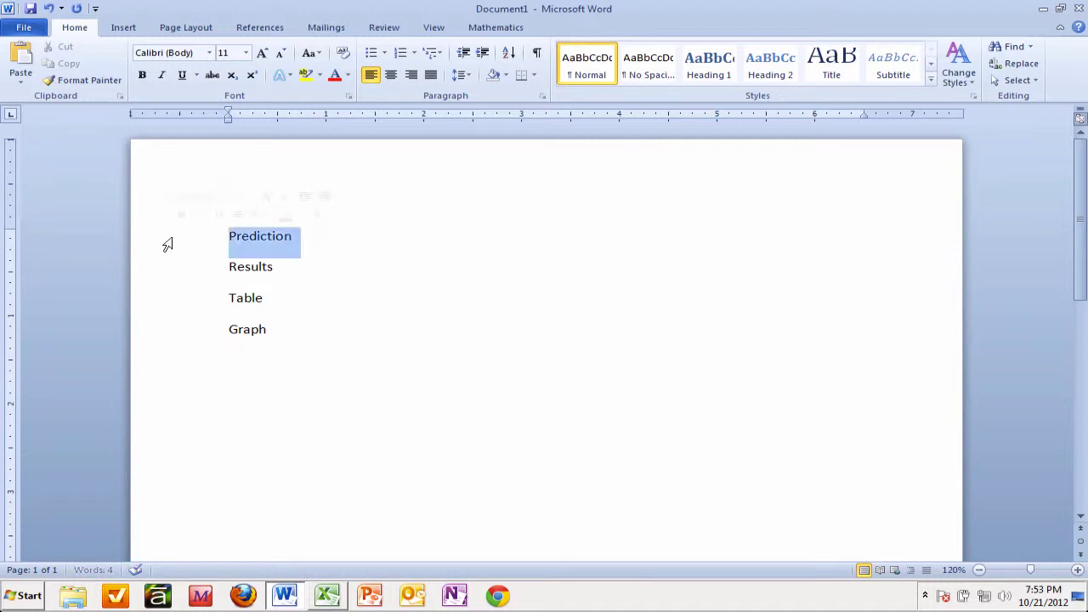
left_click(711, 68)
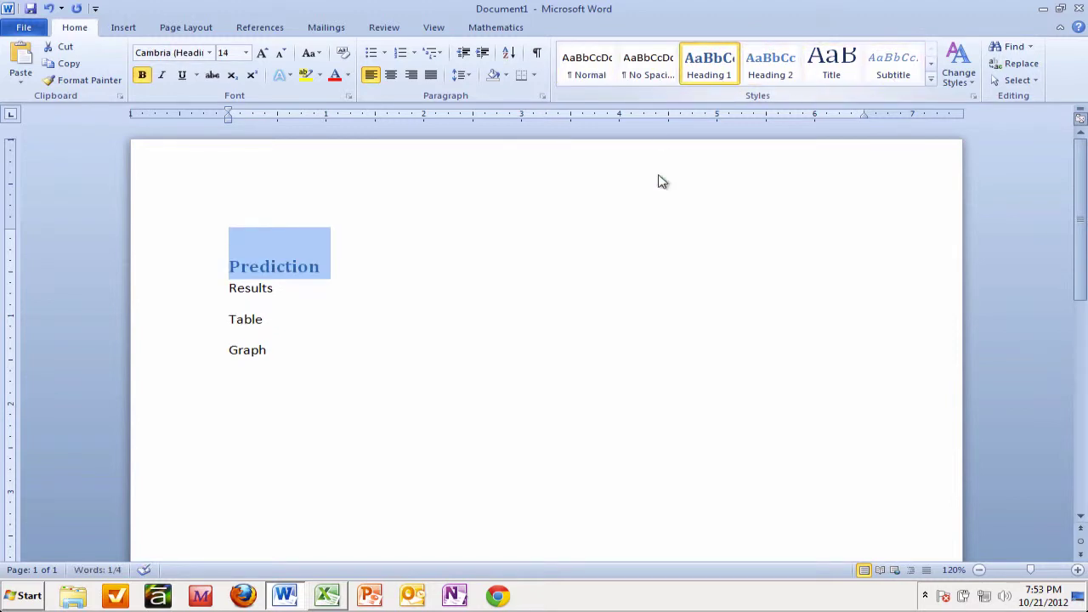
left_click(173, 292)
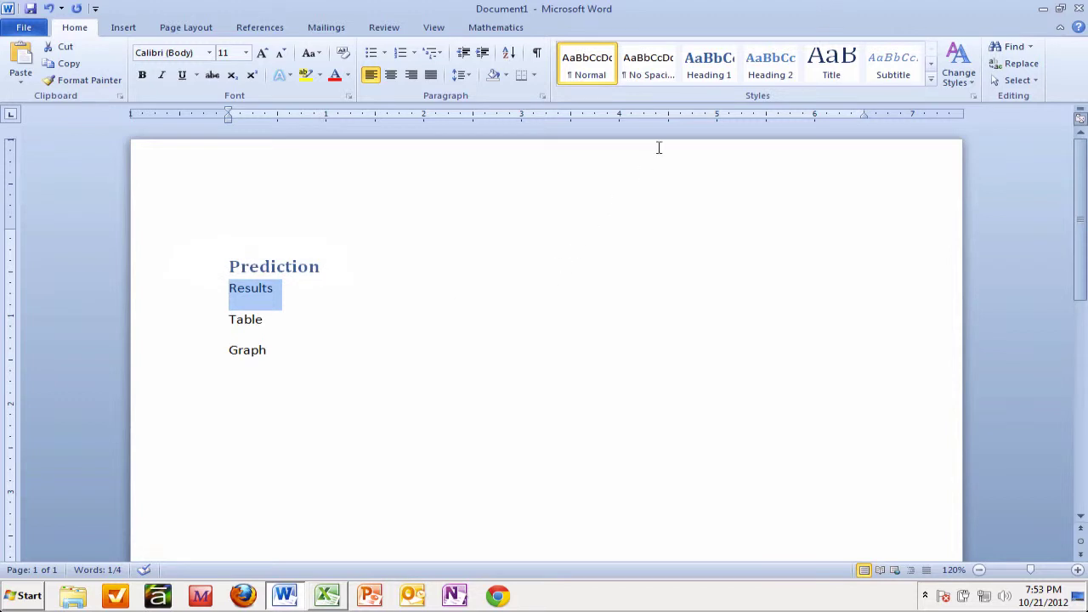
left_click(721, 75)
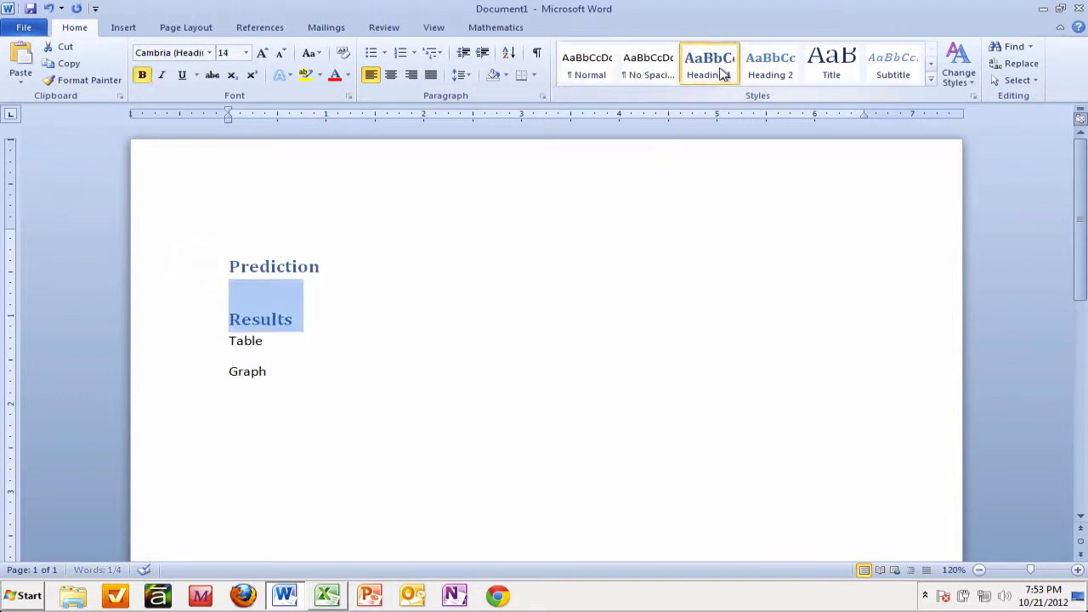
- Apply the Heading 2 style to Table and Graph
left_click(196, 350)
left_click(777, 68)
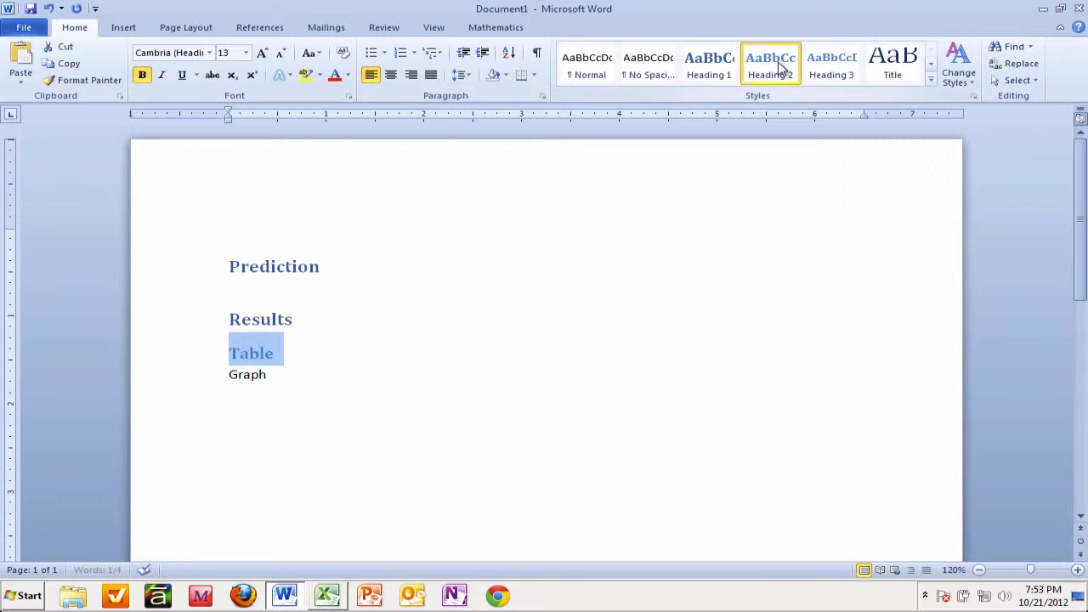
left_click(177, 380)
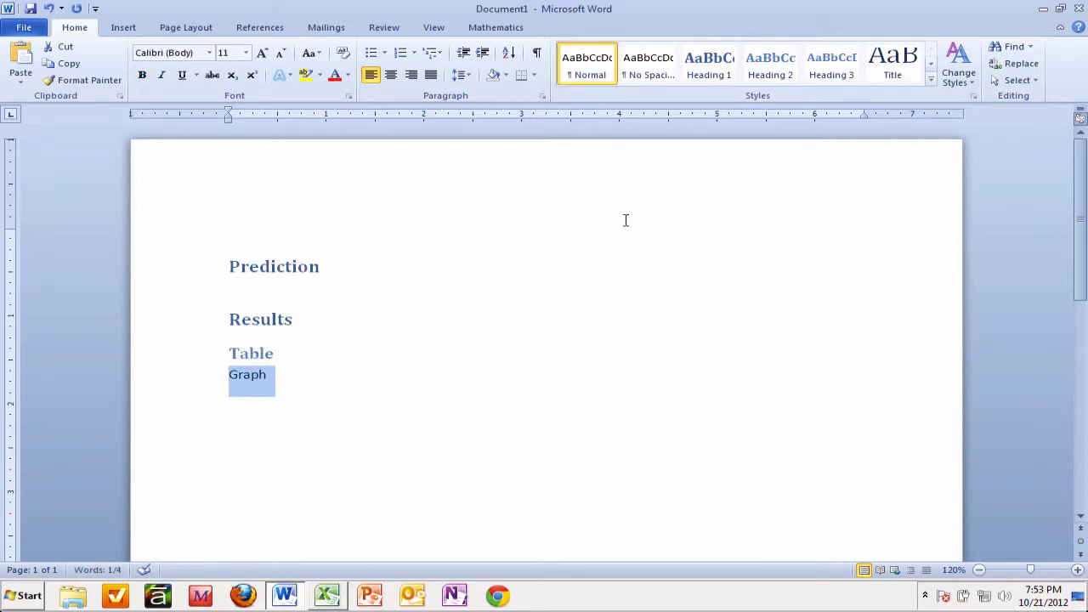
left_click(767, 77)
left_click(547, 364)
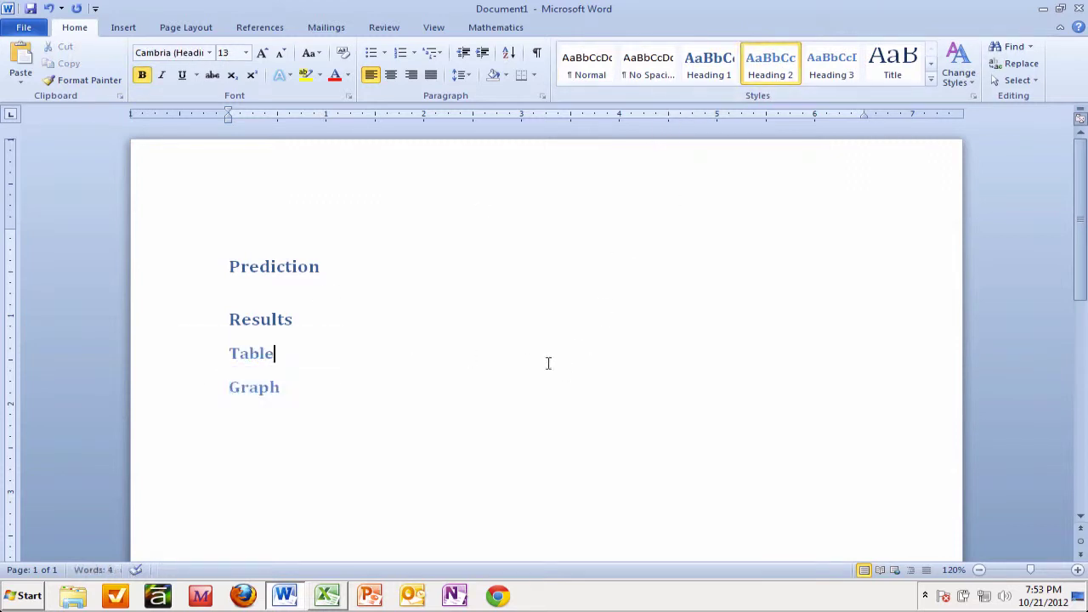
left_click(327, 267)
left_click(254, 294)
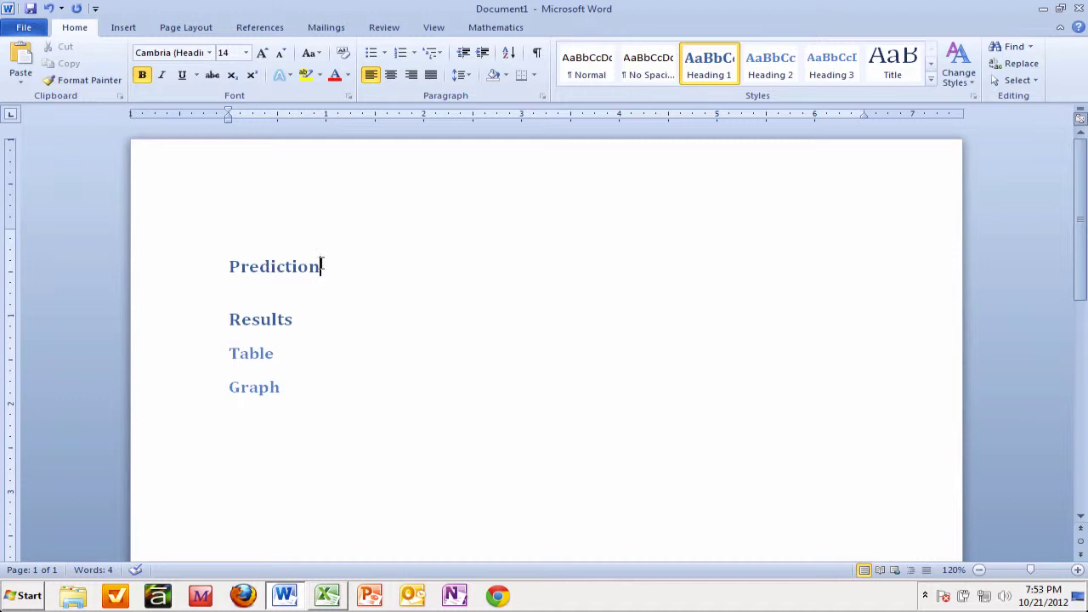
- Zoom the view out to 76% so the full page with all four headings shows
scroll(321, 265, "down", 8)
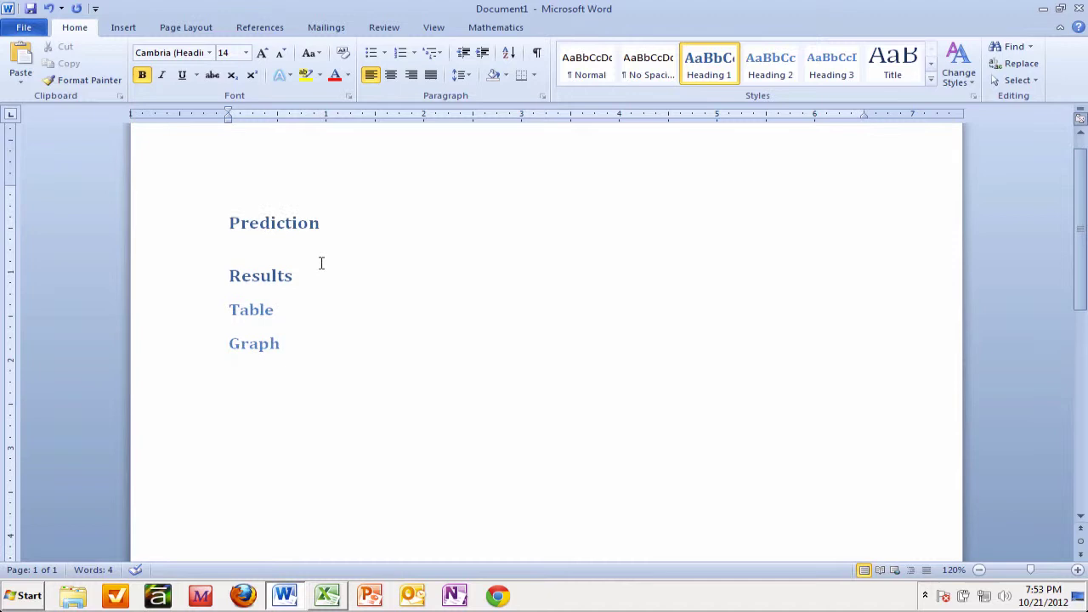
scroll(321, 262, "up", 4)
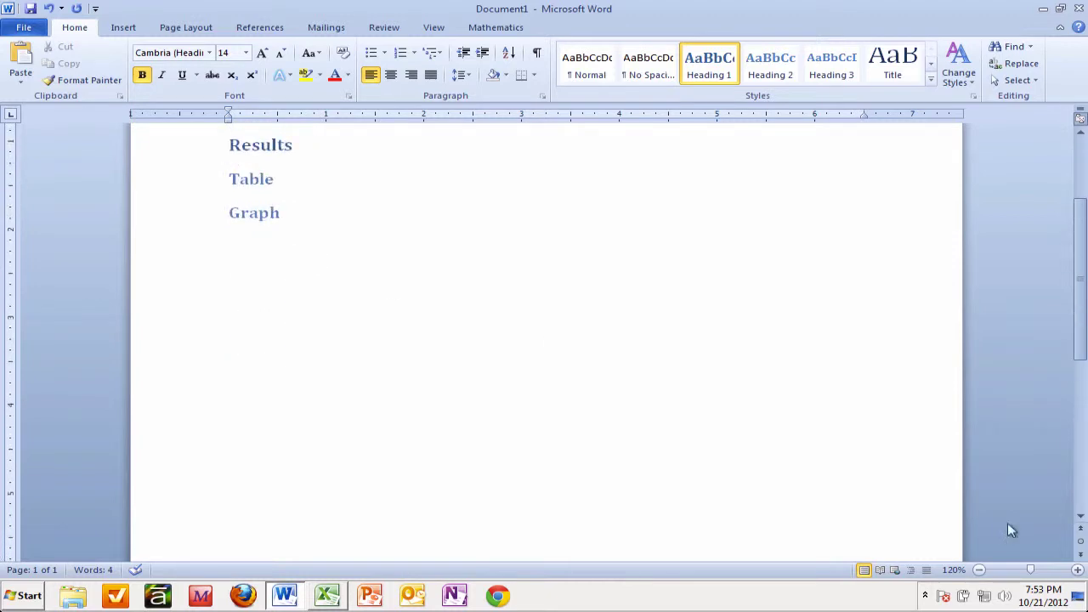
left_click_drag(1031, 569, 1021, 570)
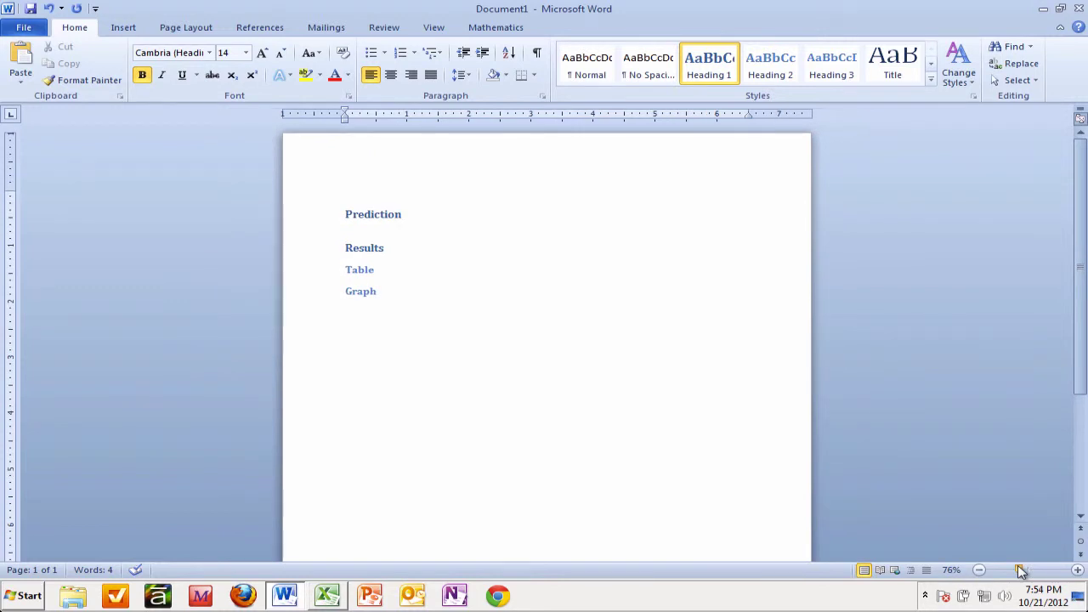
scroll(601, 377, "down", 3)
scroll(602, 376, "up", 3)
- Insert a Next Page section break after Prediction, moving Results, Table and Graph to page 2
left_click(269, 31)
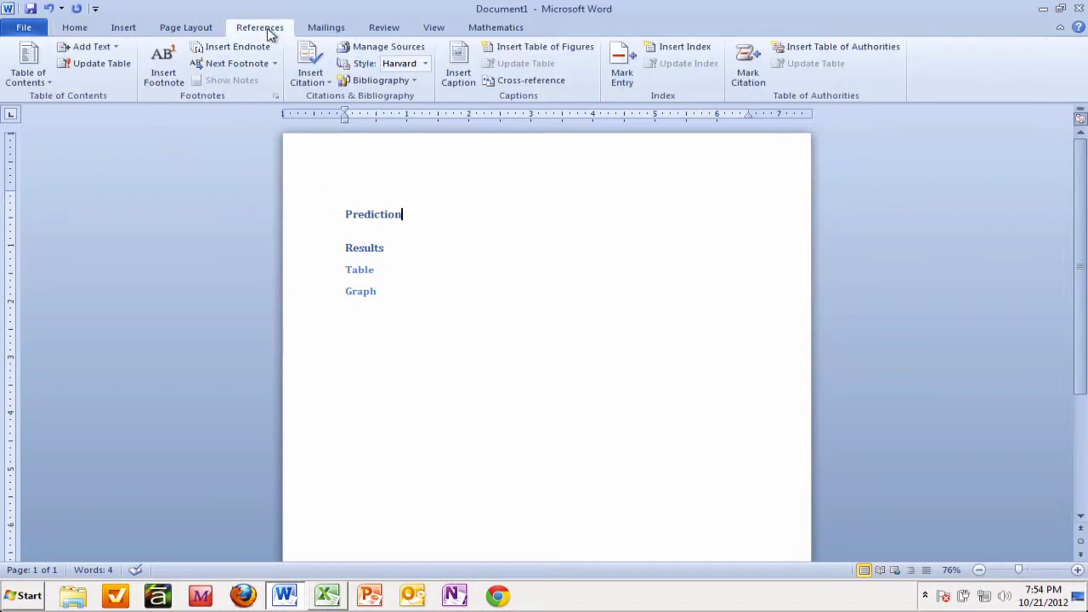
left_click(196, 31)
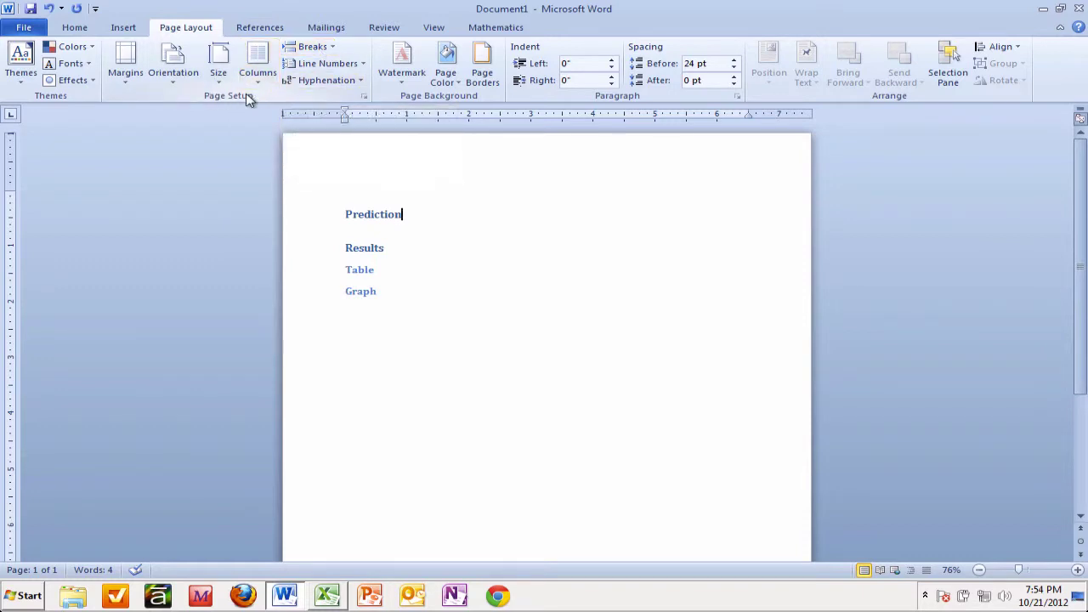
left_click(332, 49)
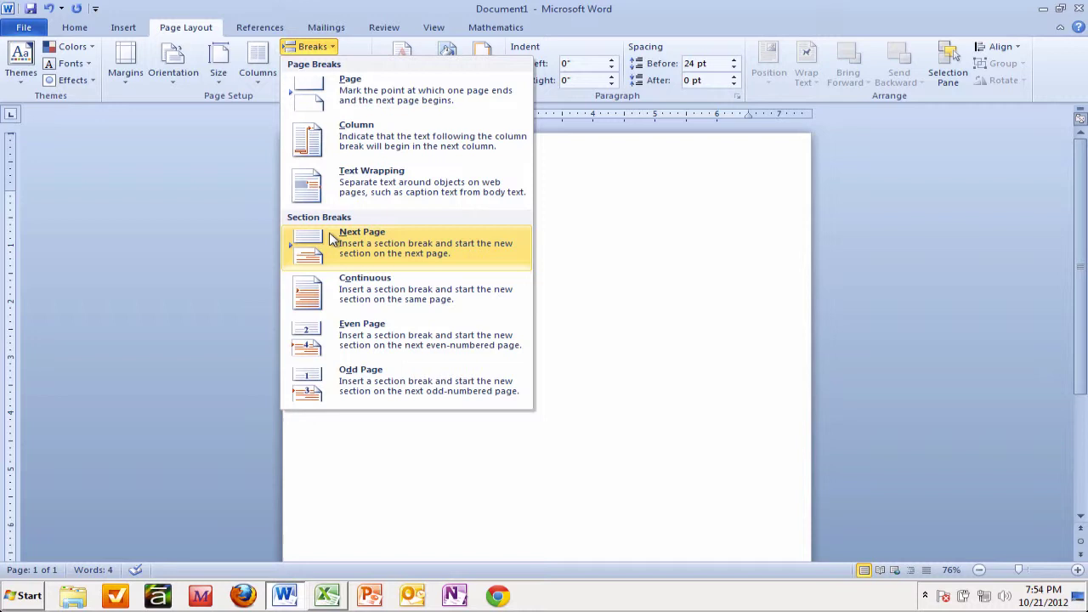
left_click(361, 233)
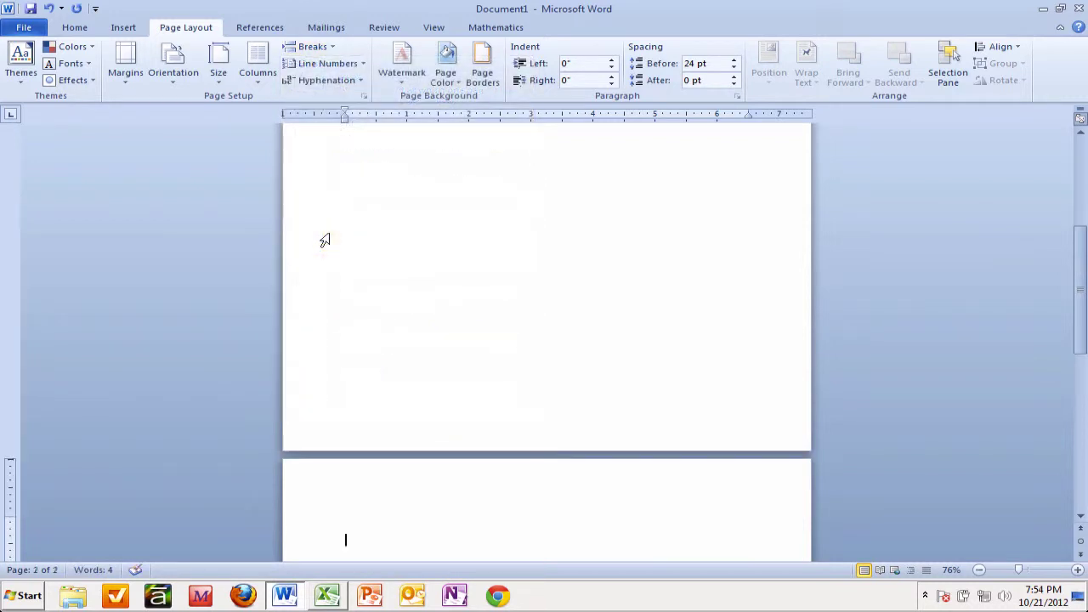
key("ctrl+Home")
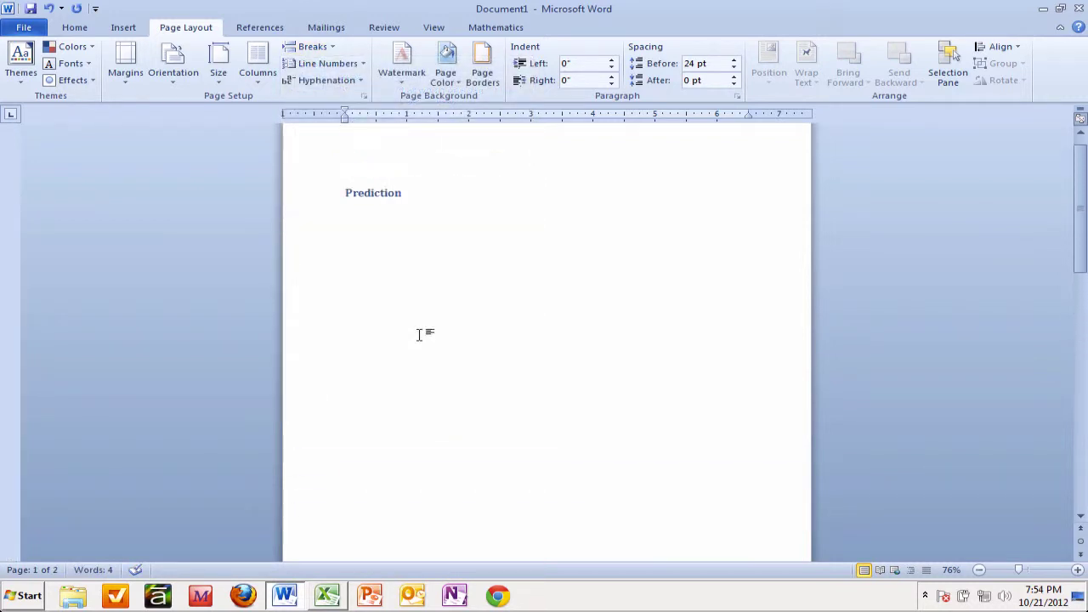
scroll(418, 334, "down", 10)
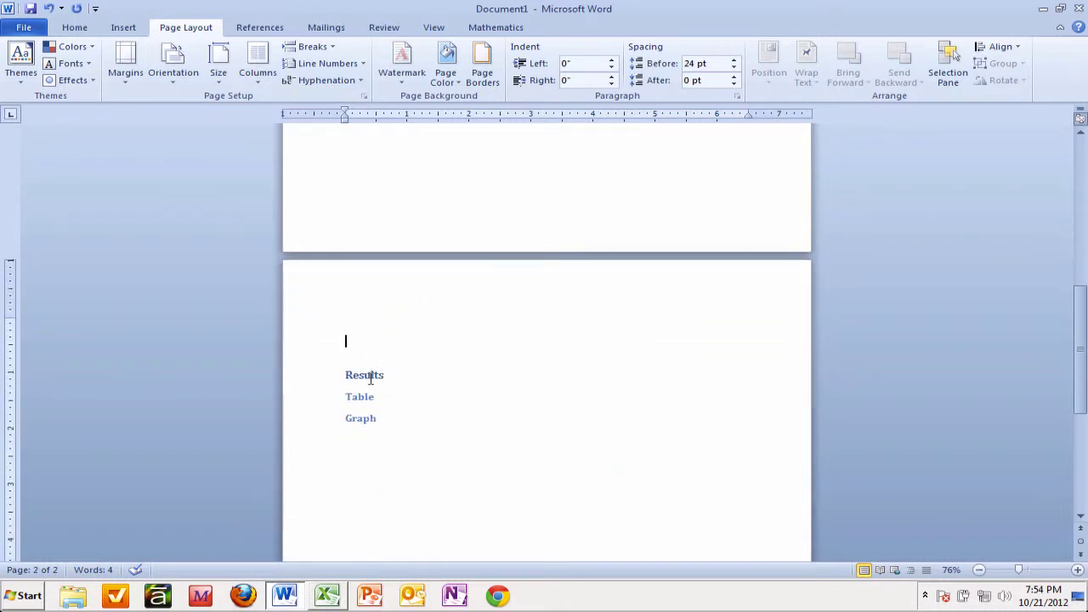
left_click(370, 377)
scroll(433, 365, "up", 8)
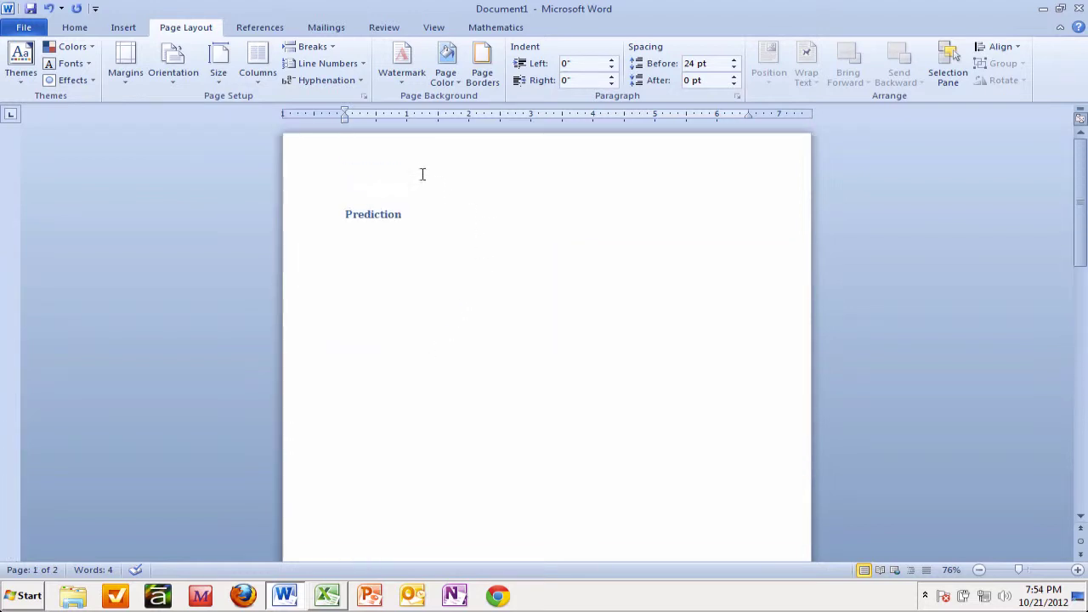
left_click(72, 28)
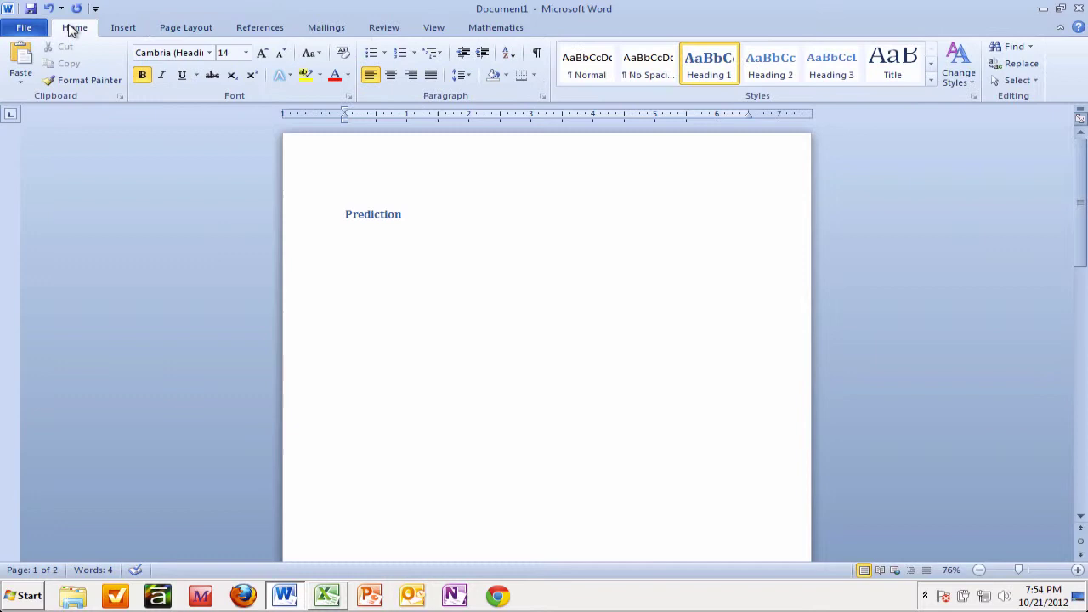
- Show formatting marks and delete the blank paragraph above Results on page 2
left_click(538, 54)
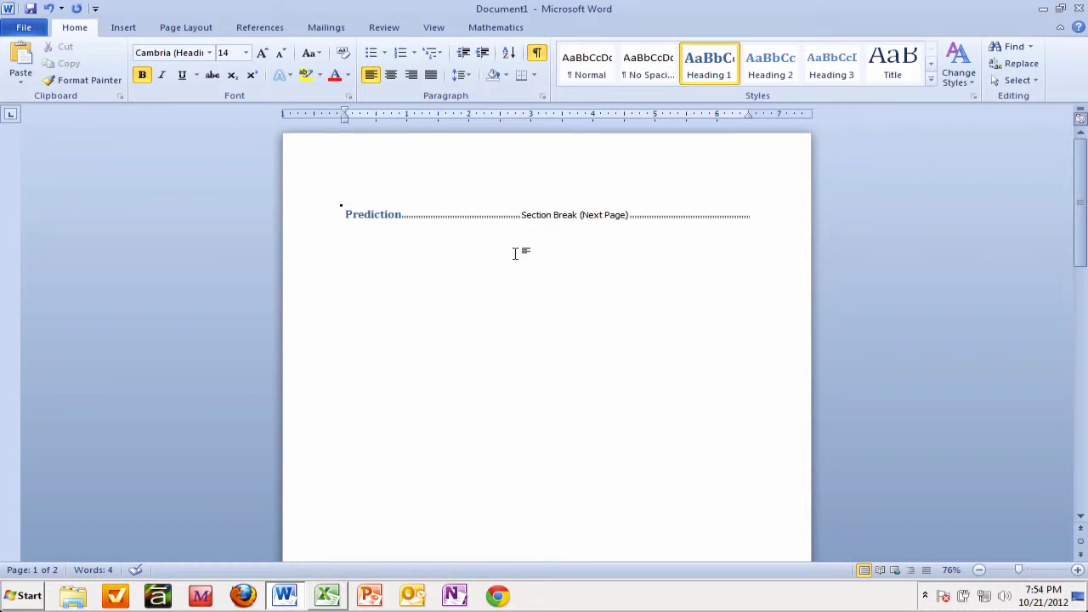
scroll(515, 253, "down", 10)
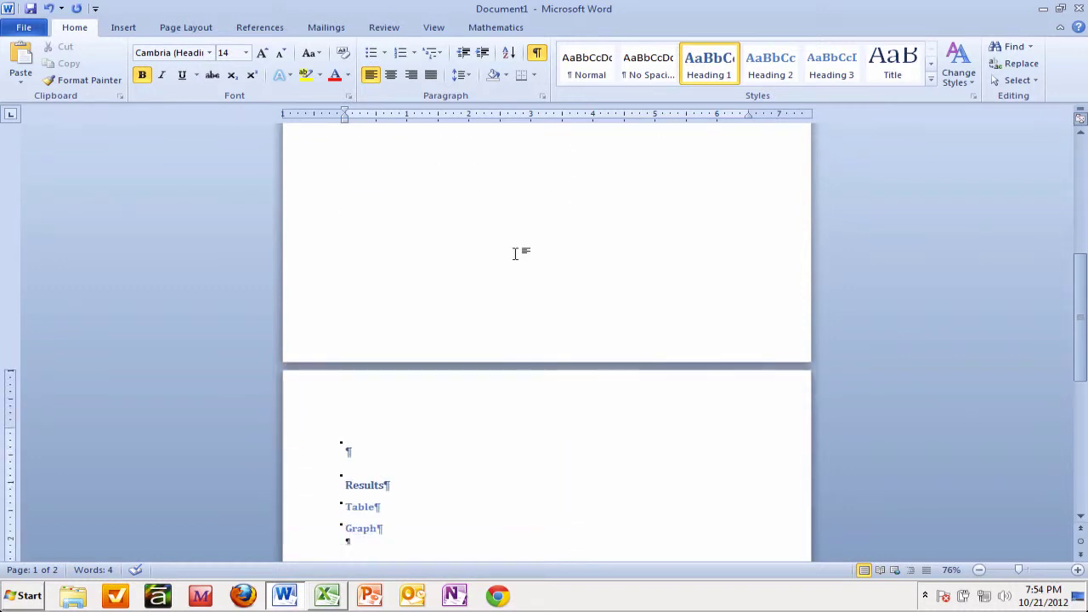
scroll(515, 254, "down", 1)
left_click(347, 420)
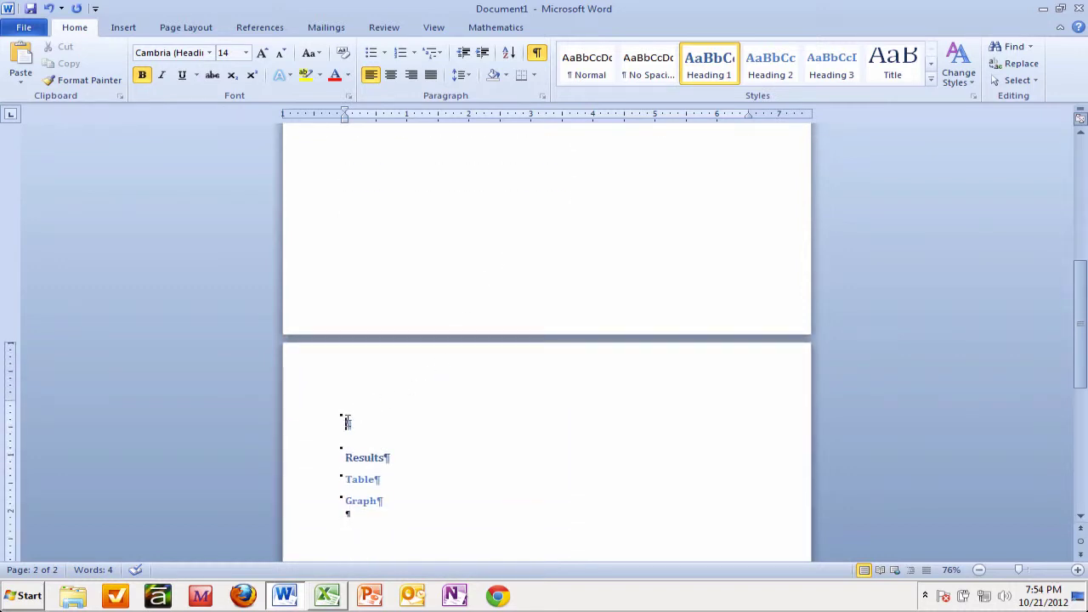
key("Delete")
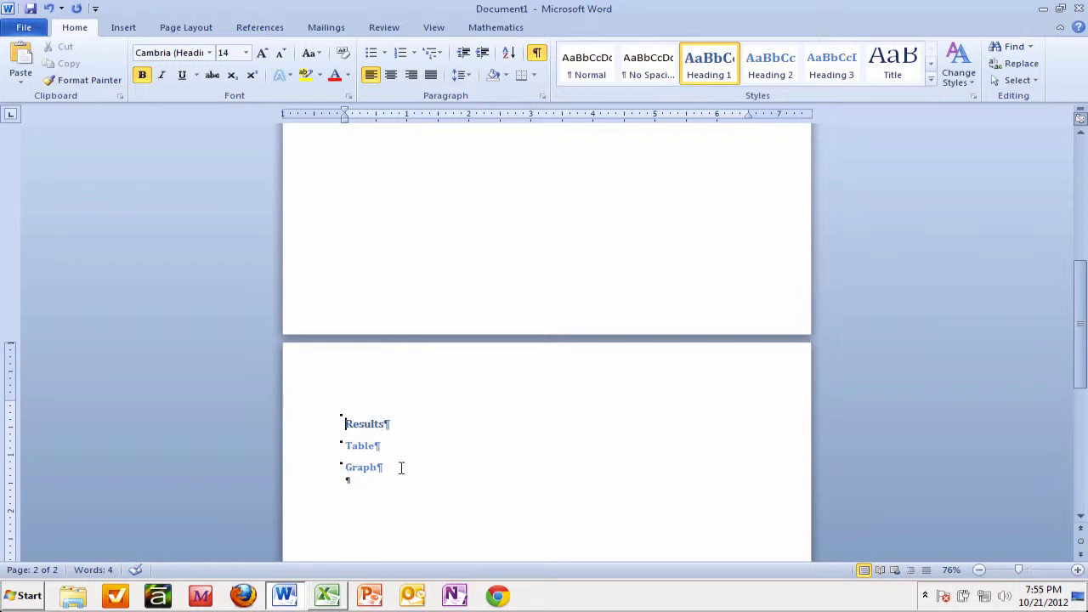
left_click(349, 481)
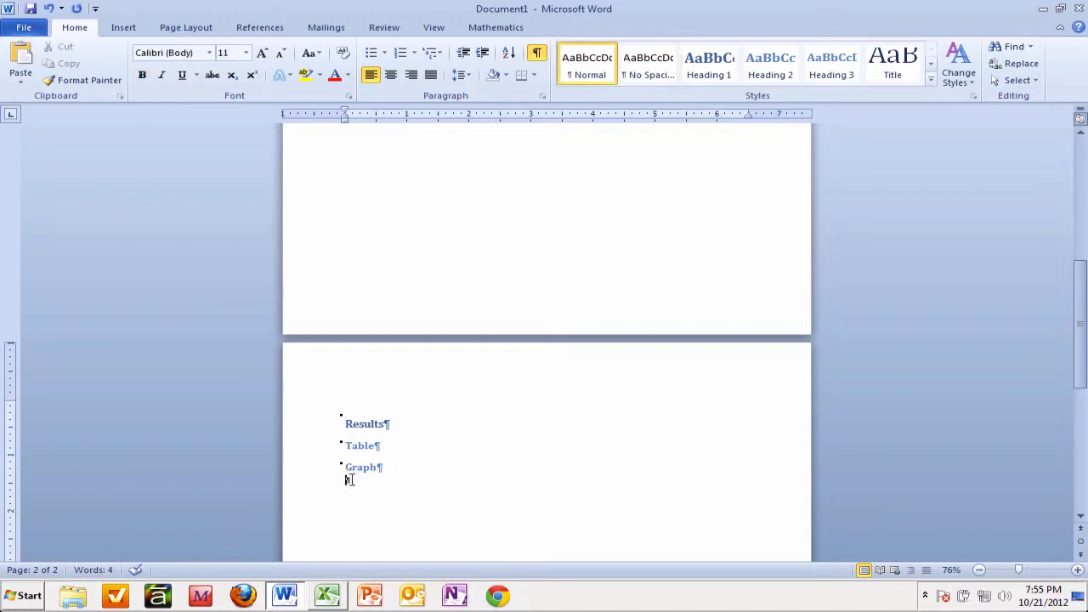
left_click(379, 469)
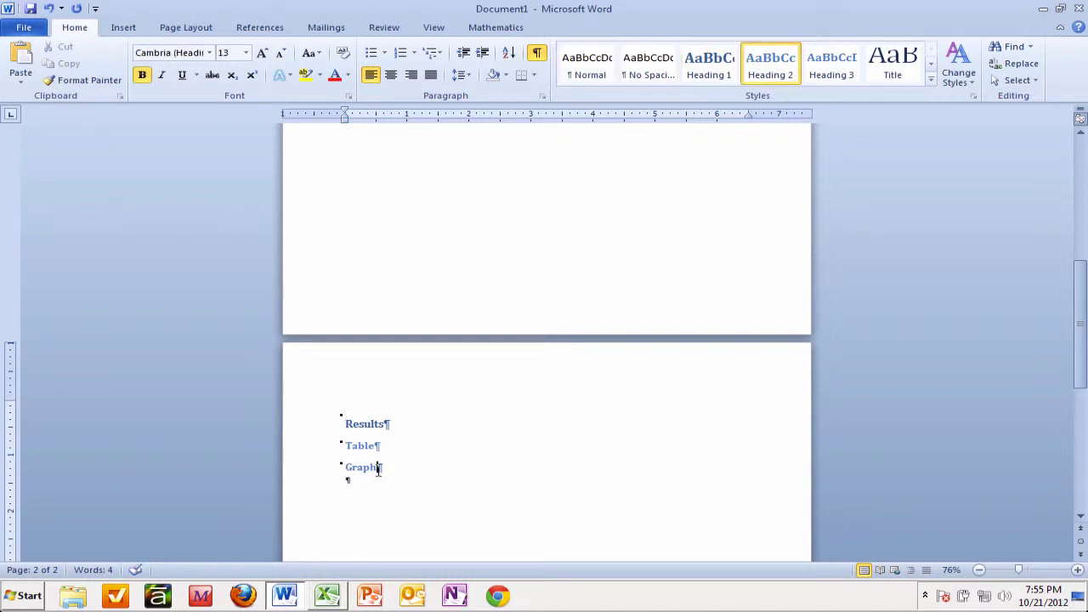
- Remove the empty line below Graph and insert a Next Page section break after it
key("Delete")
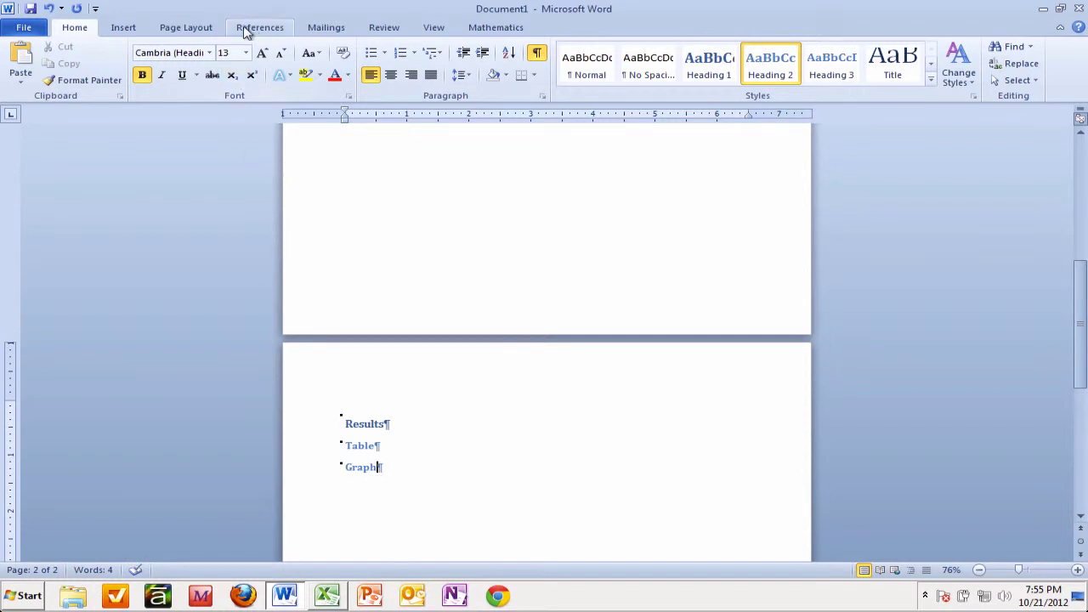
left_click(208, 28)
left_click(310, 47)
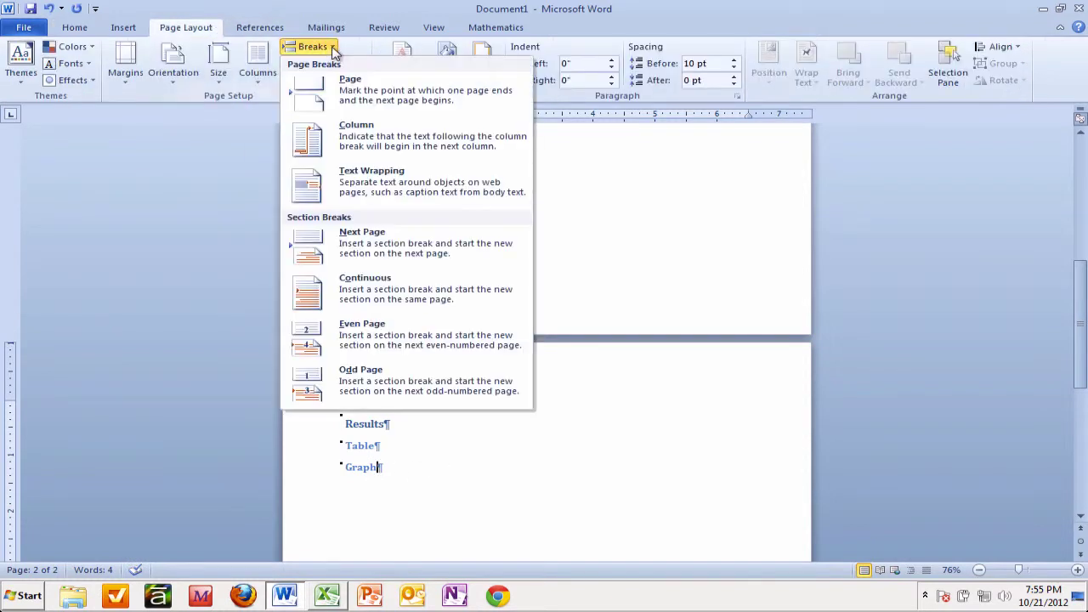
left_click(349, 245)
scroll(449, 280, "up", 3)
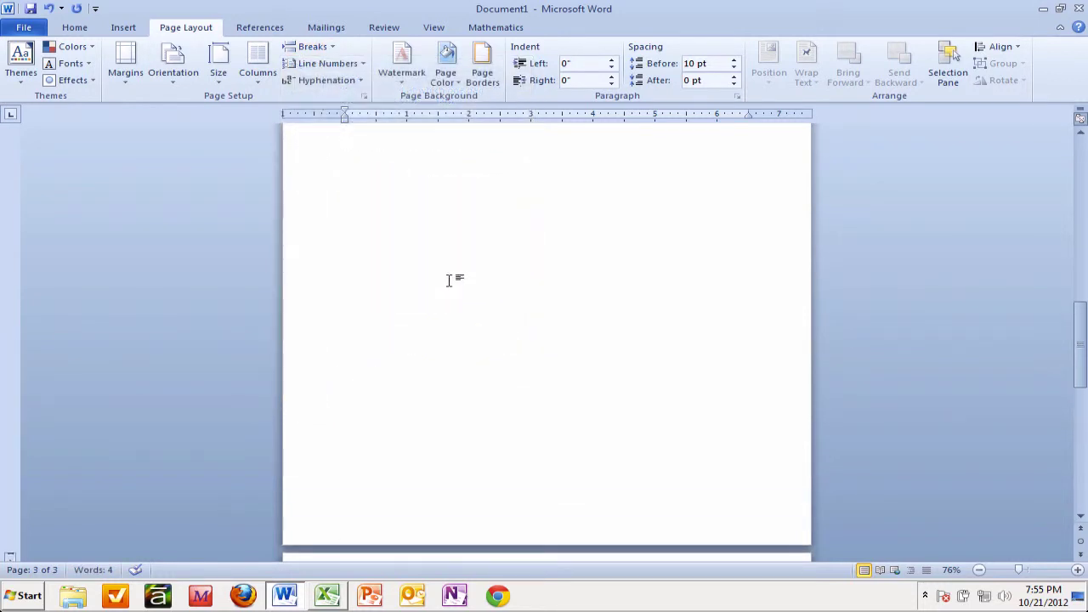
scroll(449, 281, "up", 2)
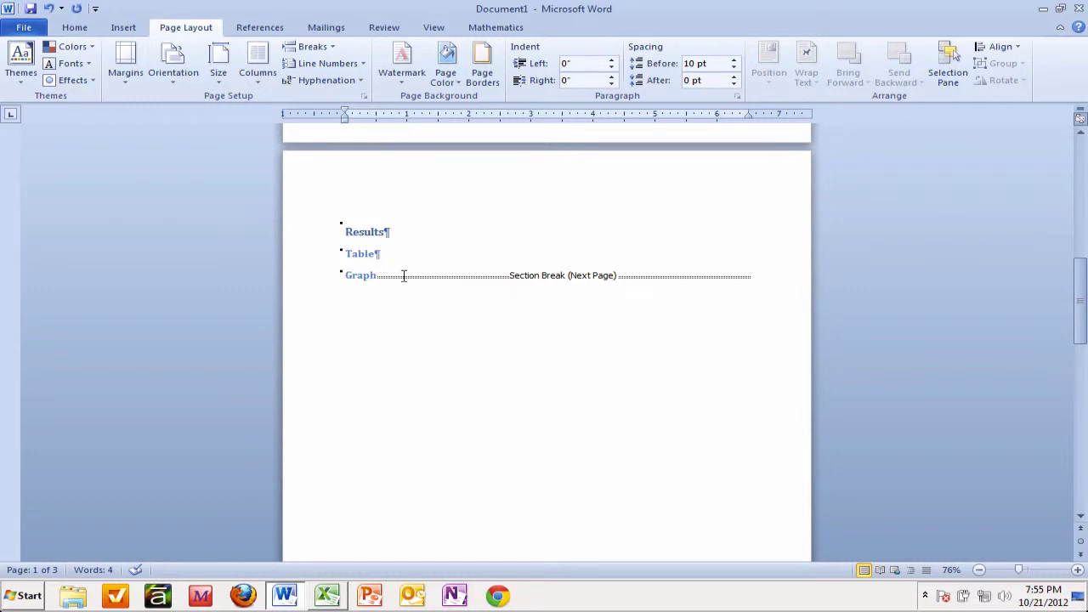
- With the caret in the Results section, bring up the Page Layout orientation choices
left_click(387, 232)
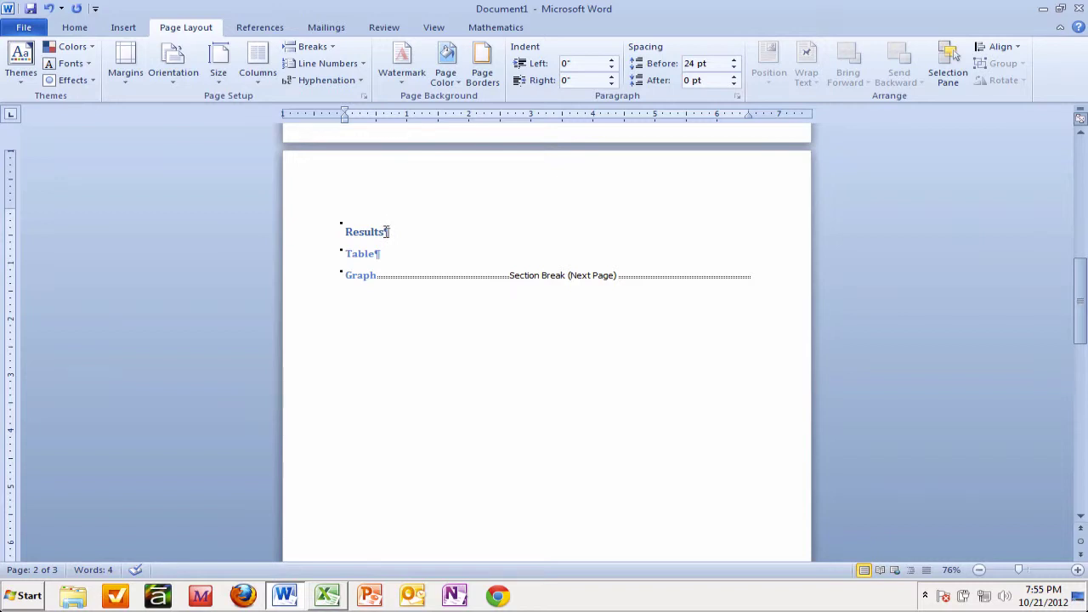
scroll(385, 231, "up", 8)
scroll(384, 231, "up", 2)
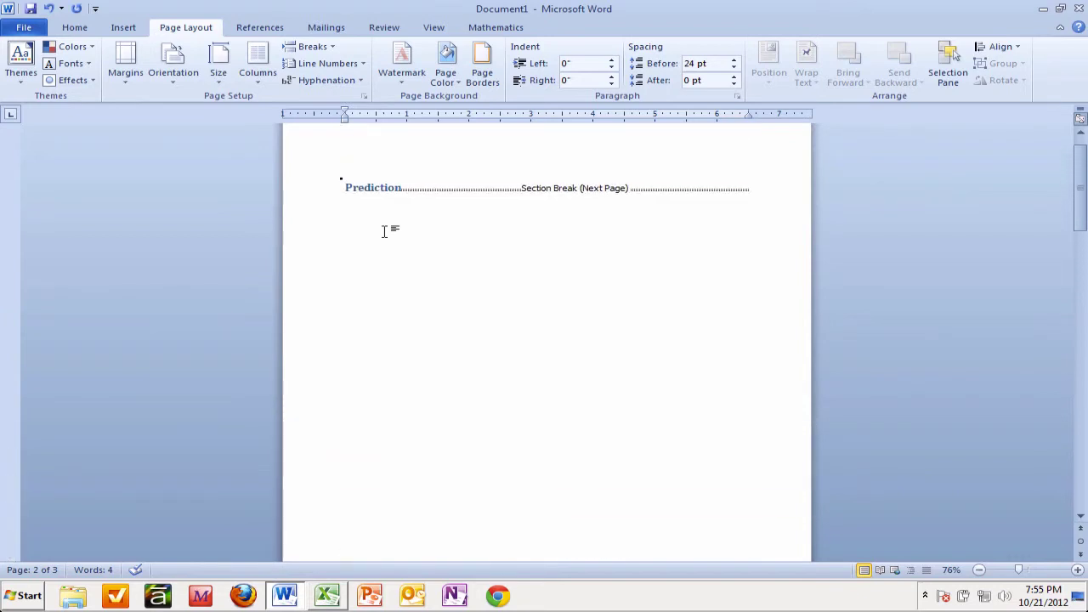
scroll(478, 192, "down", 6)
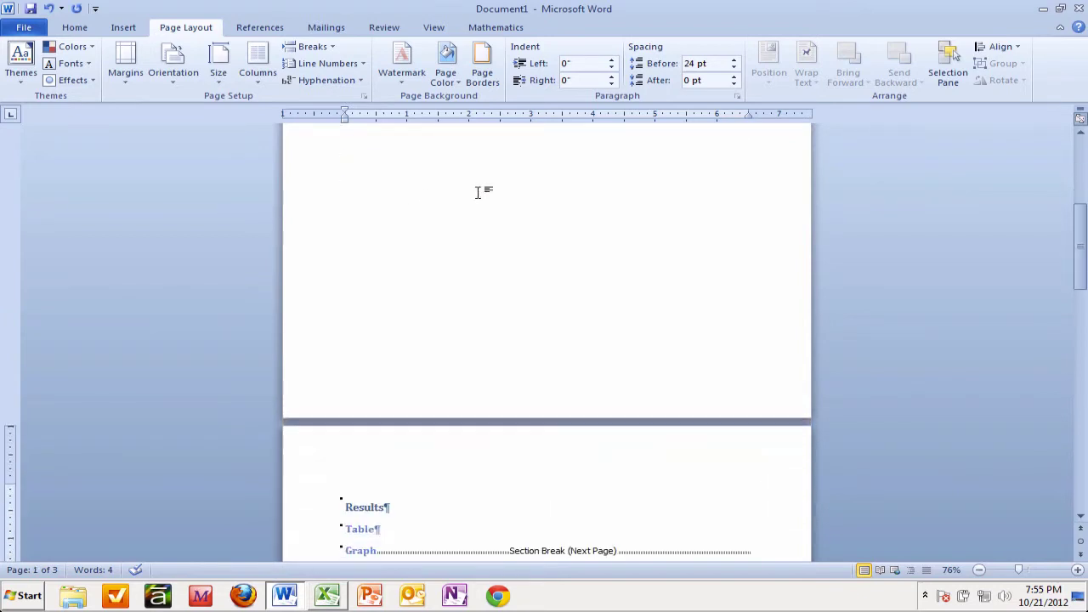
scroll(478, 192, "down", 1)
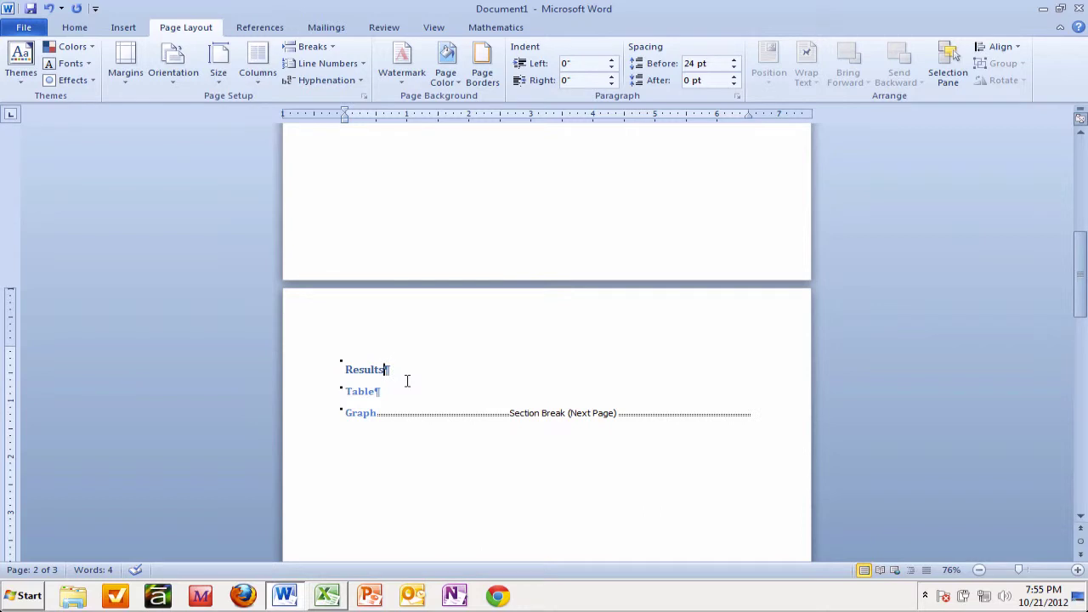
left_click(182, 89)
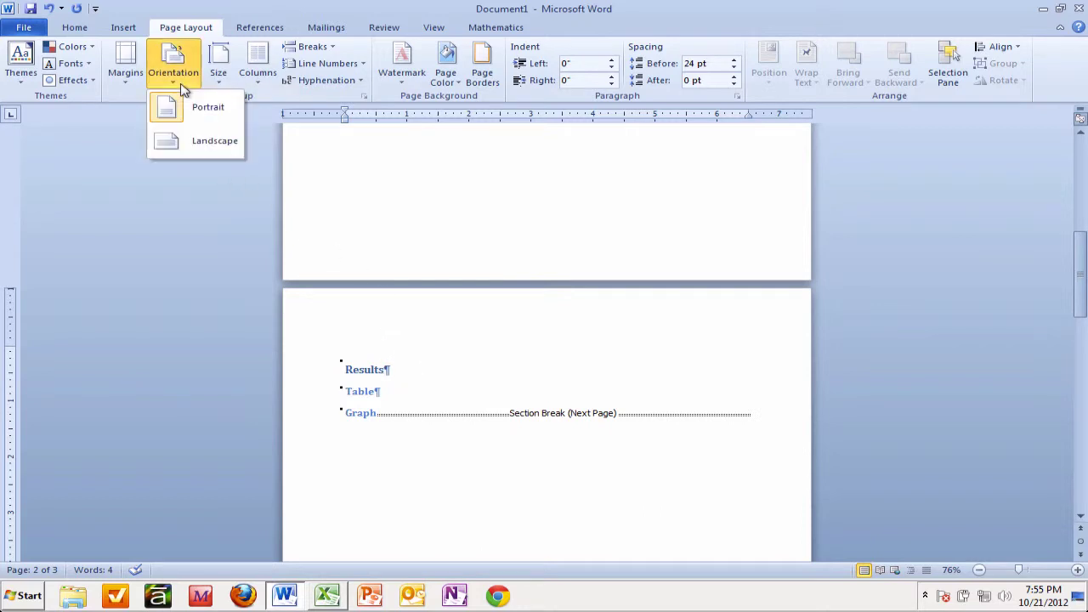
- Set the Results section to Landscape and confirm the surrounding pages stay portrait
left_click(180, 146)
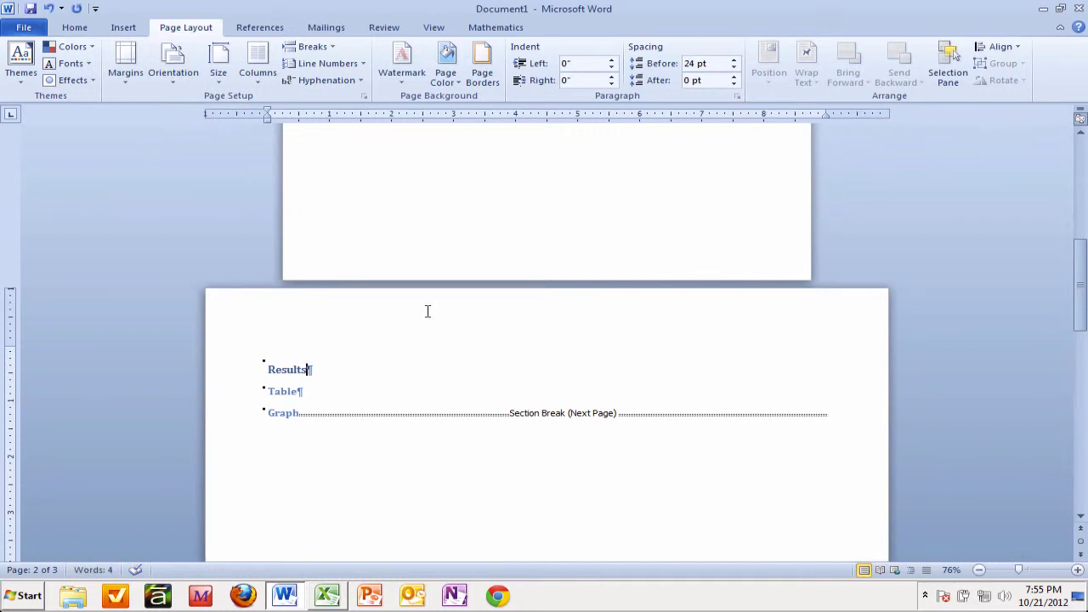
scroll(427, 311, "down", 10)
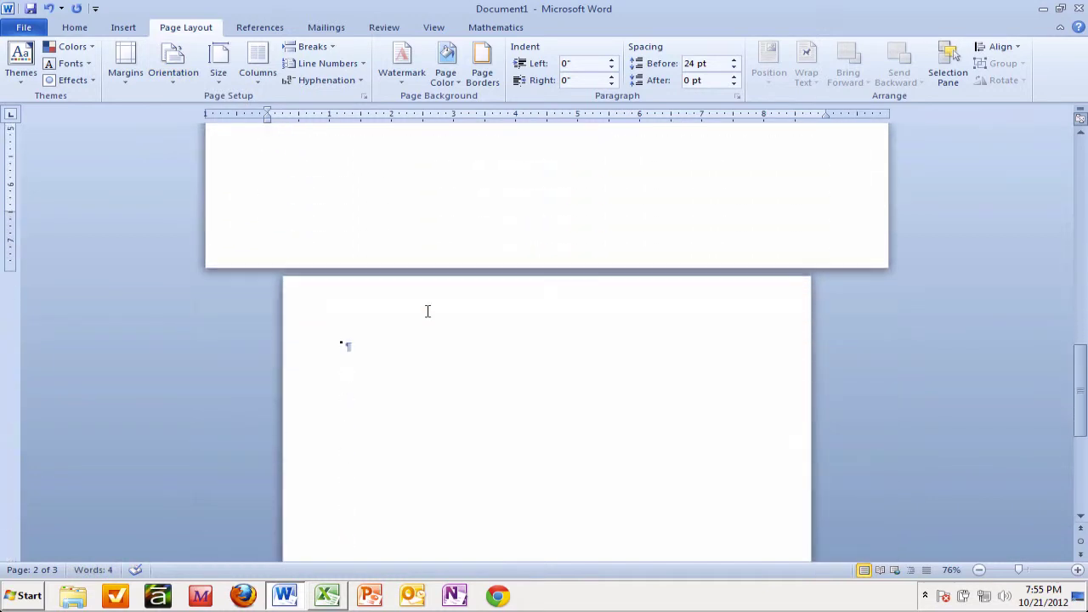
scroll(427, 311, "down", 5)
scroll(428, 311, "up", 15)
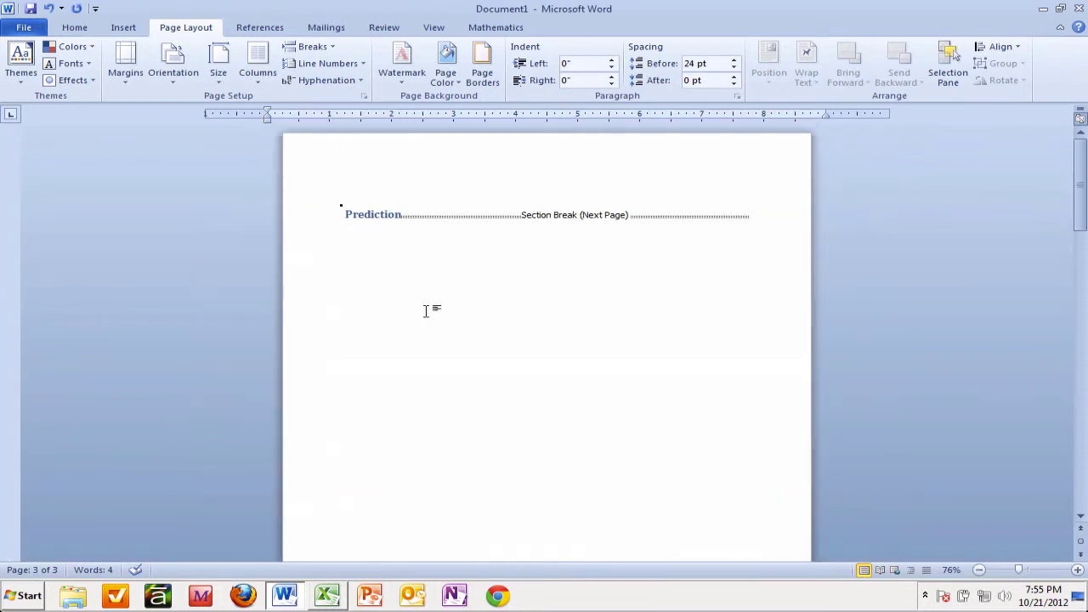
left_click(428, 216)
scroll(427, 216, "down", 12)
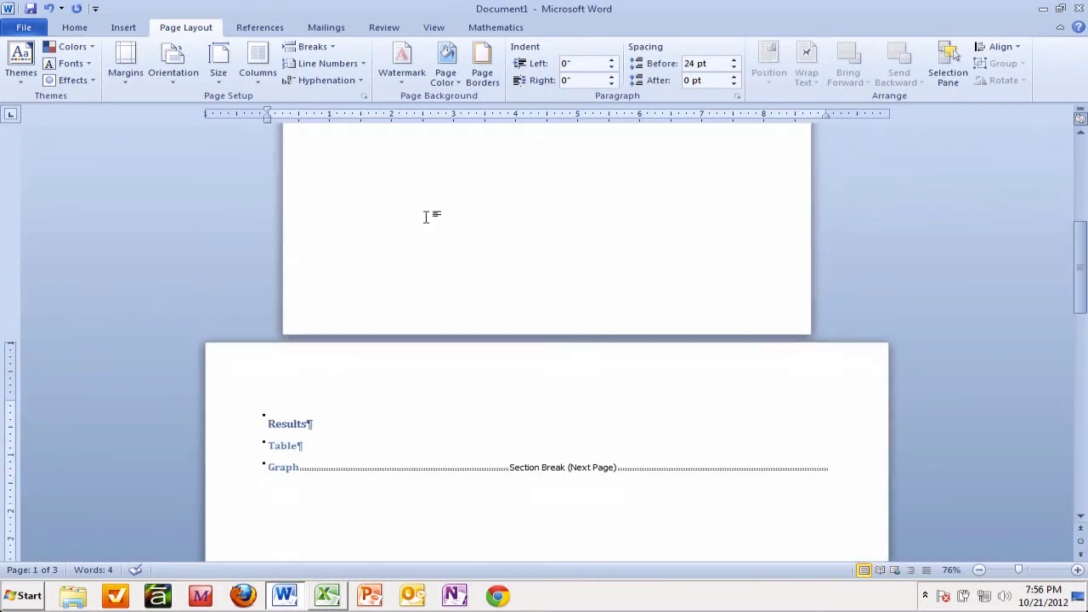
left_click(309, 288)
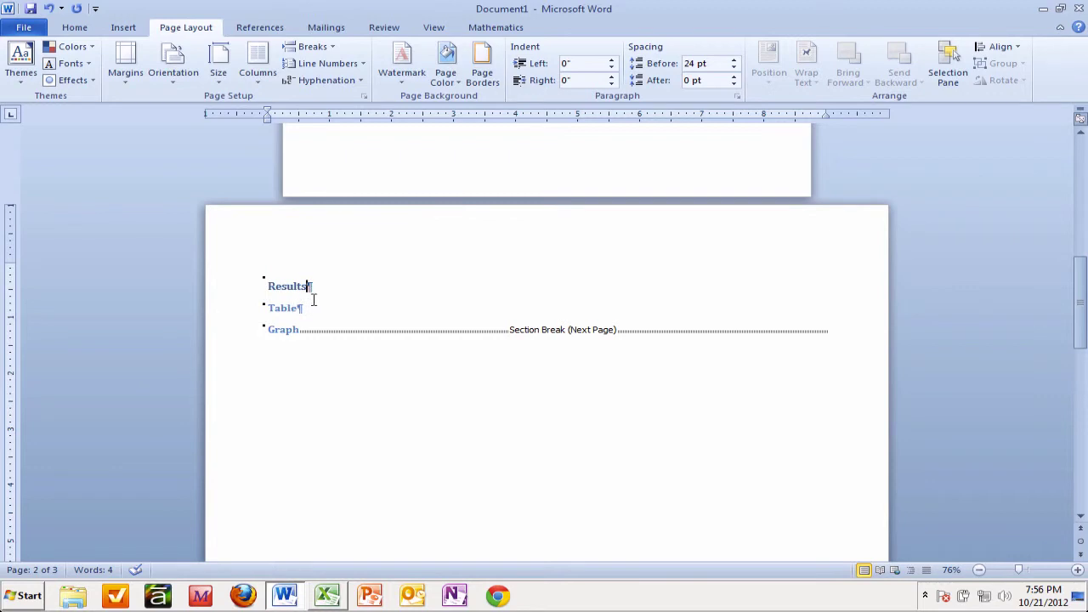